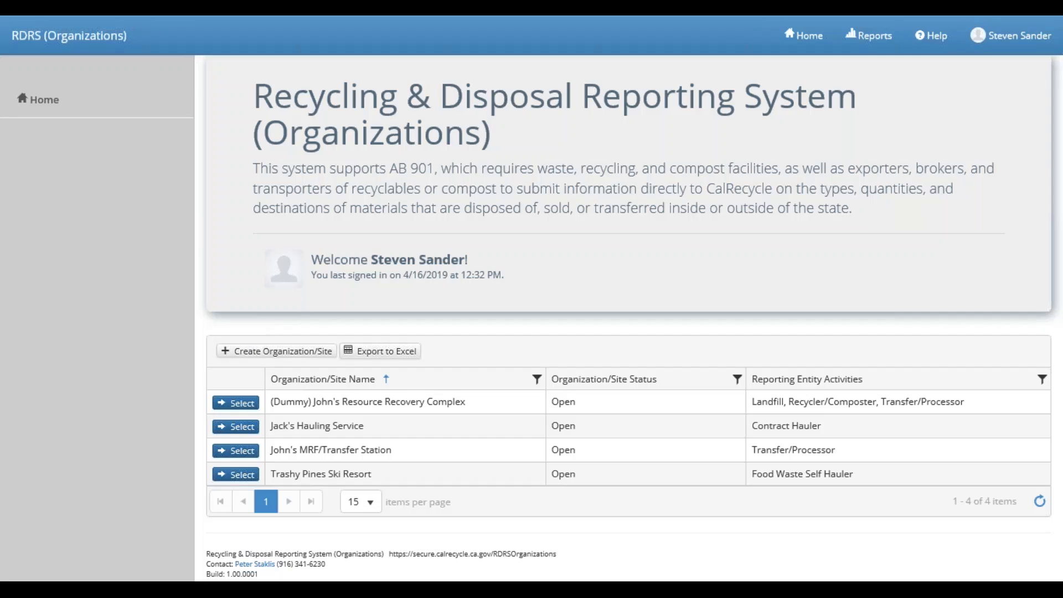
Step: Create a new organization/site record and name it Ralph's Landfill
left_click(255, 353)
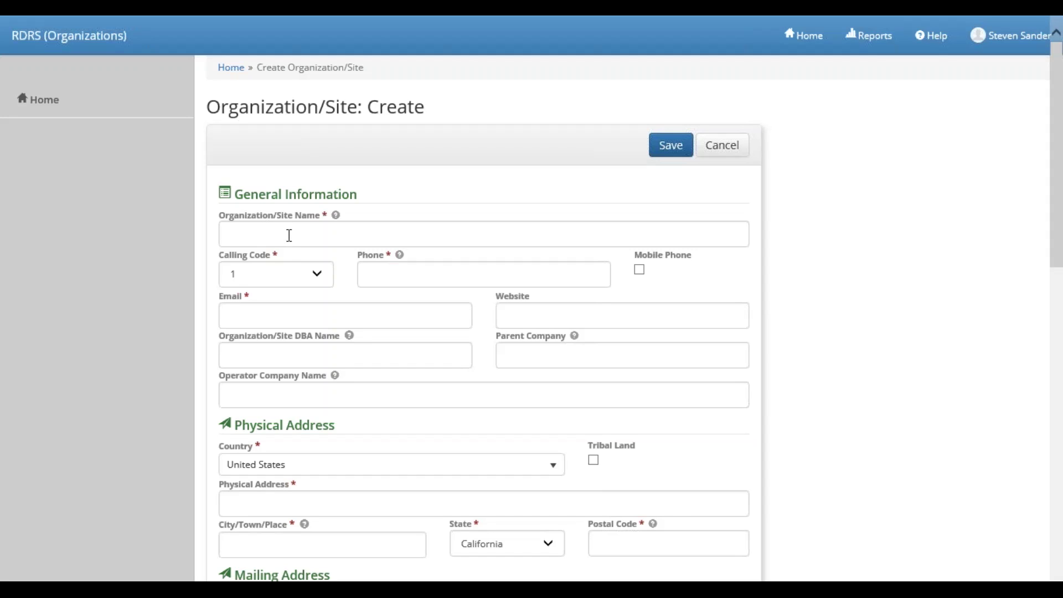
left_click(249, 233)
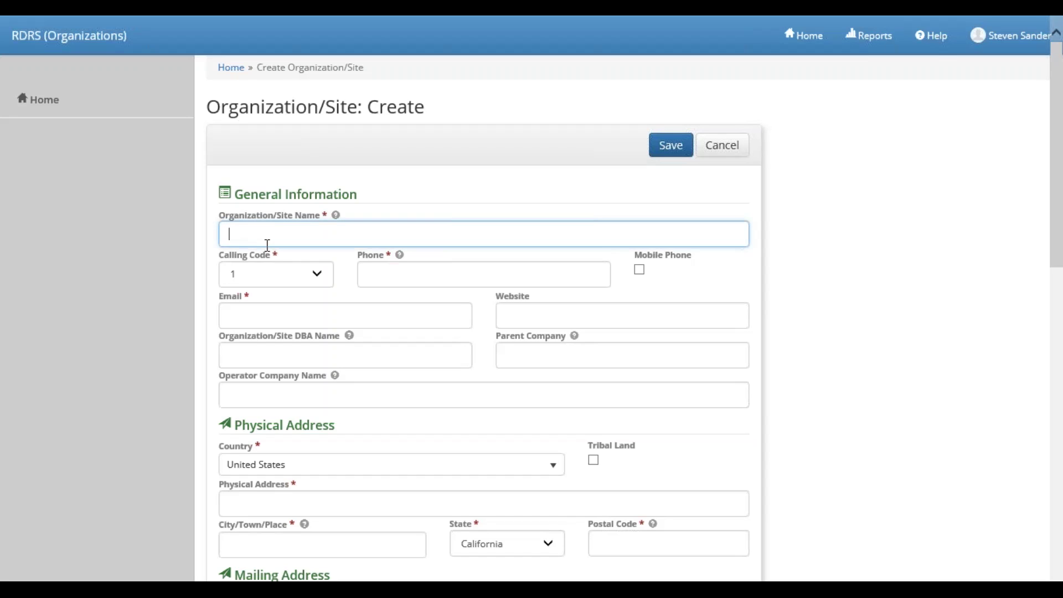
type("te")
key("BackSpace")
key("BackSpace")
type("d")
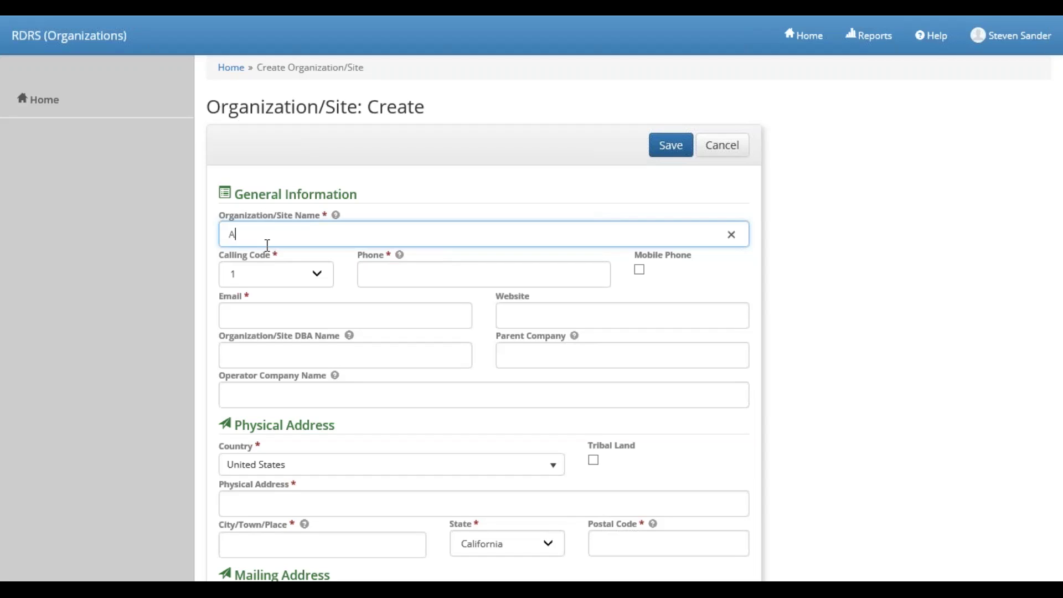
key("BackSpace")
type("Ralph's L")
type("andfill")
Step: Fill in the site's phone number and contact email, correcting the email typo
key("Tab")
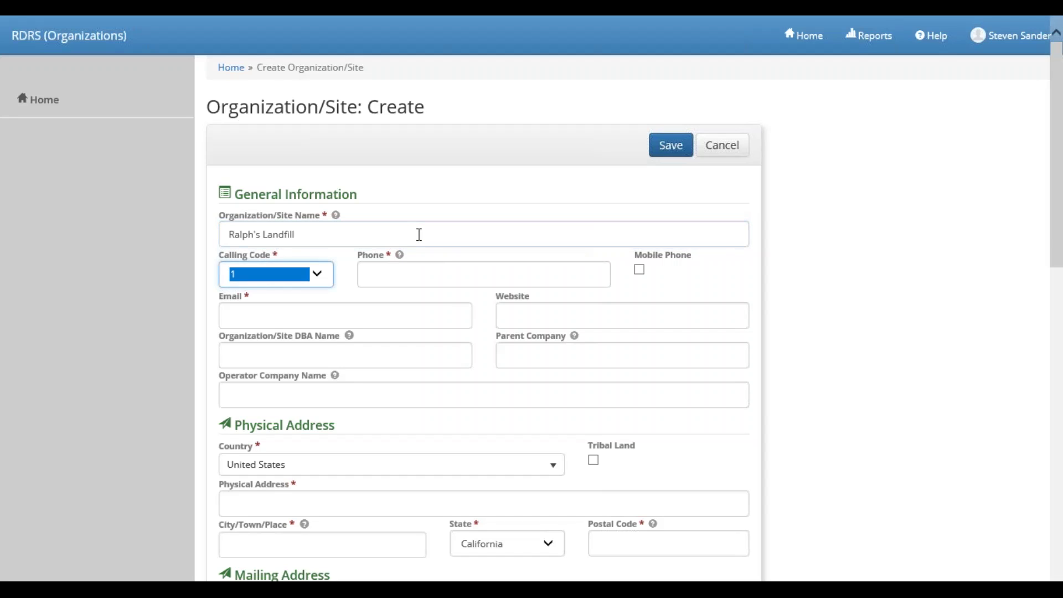
key("Tab")
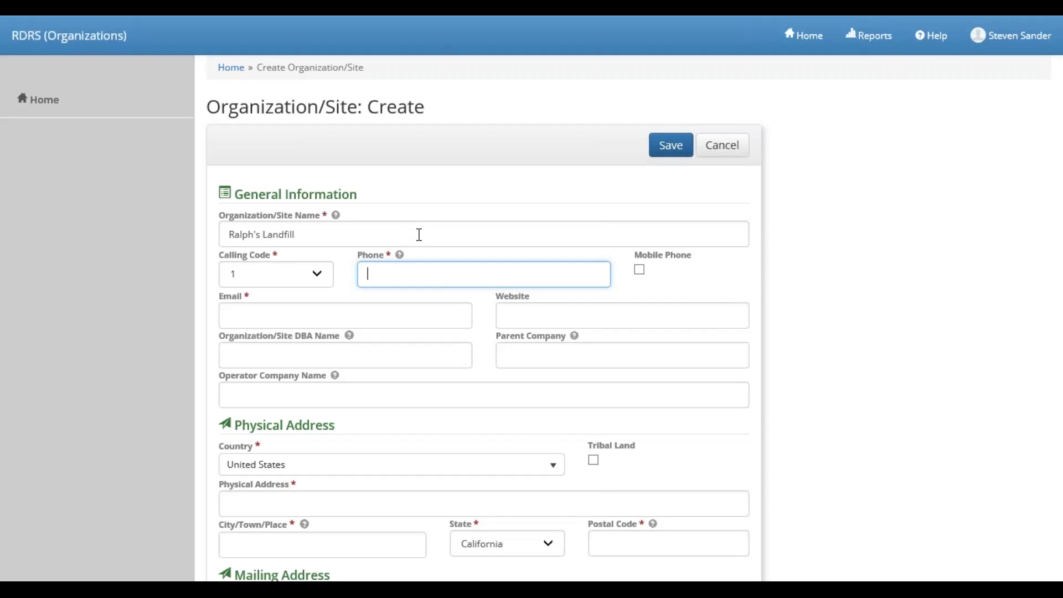
key("Tab")
key("Tab")
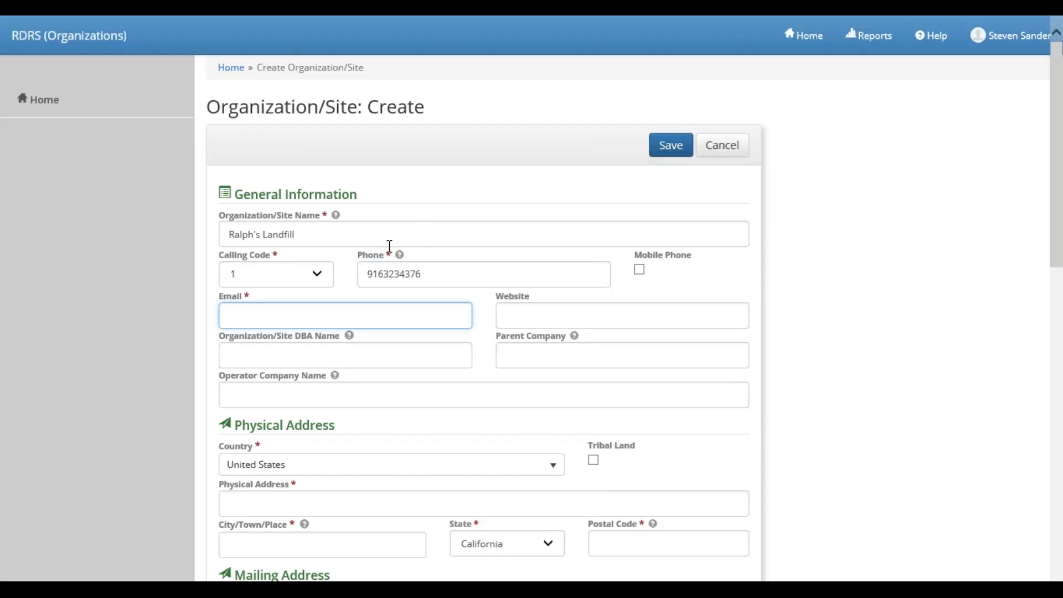
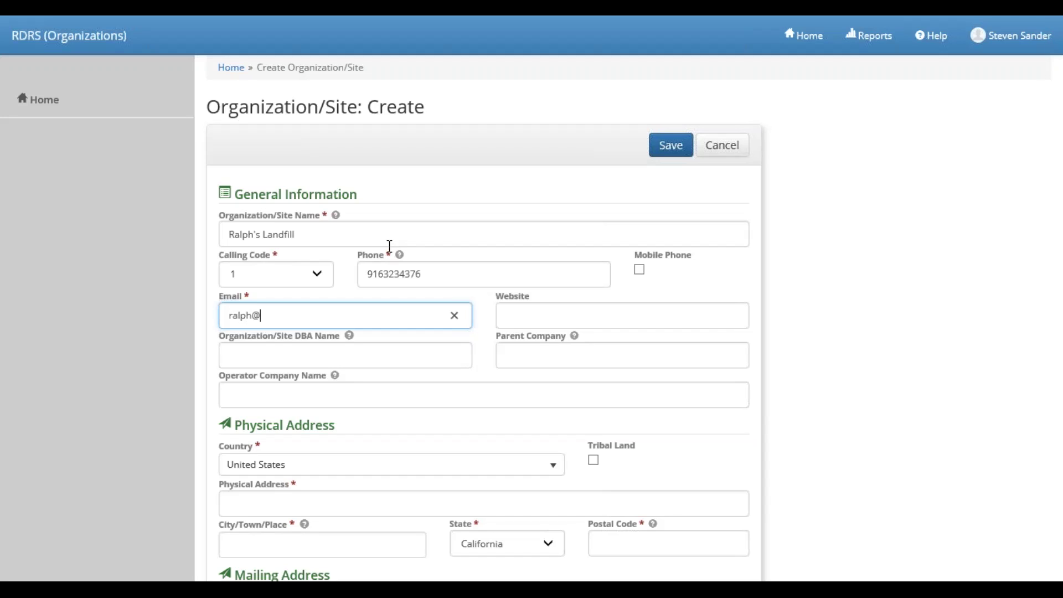
key("Tab")
key("Tab")
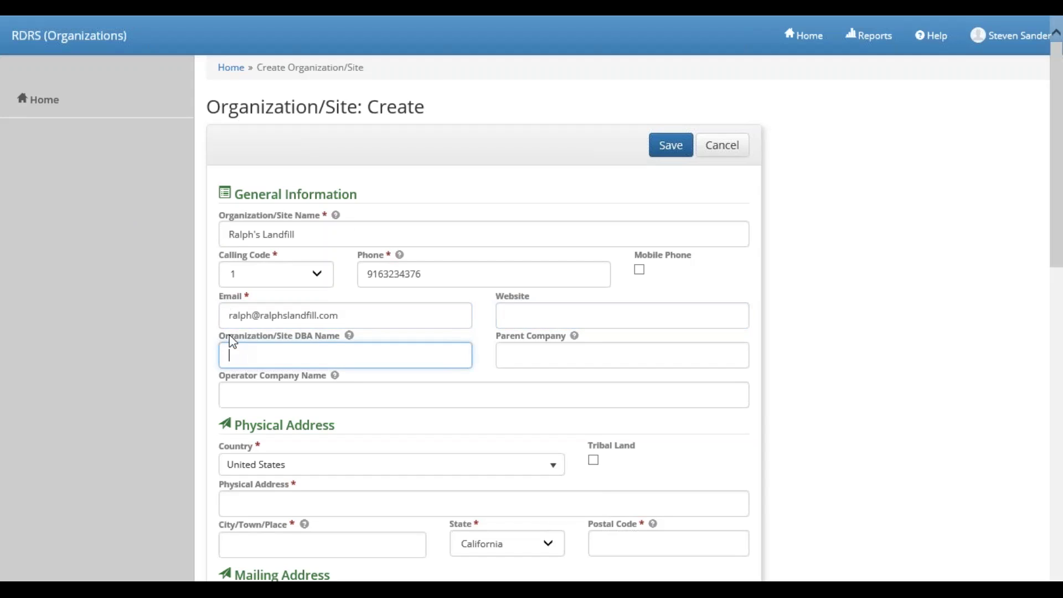
scroll(199, 324, "down", 1)
Step: Set the physical address city to Sacramento with postal code 95814 and mailing address same as physical
key("Tab")
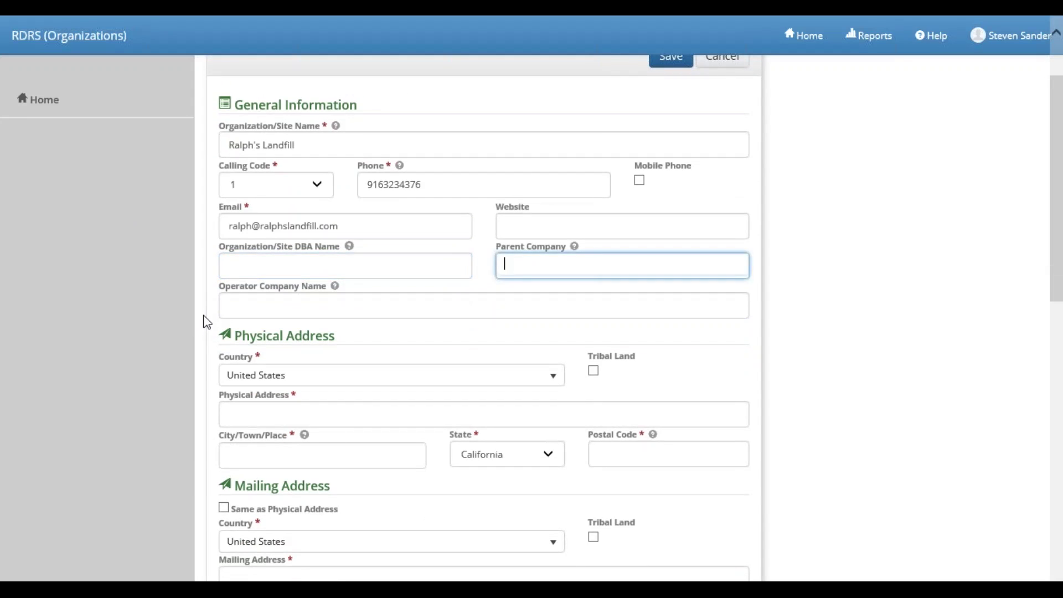
key("Tab")
key("Tab")
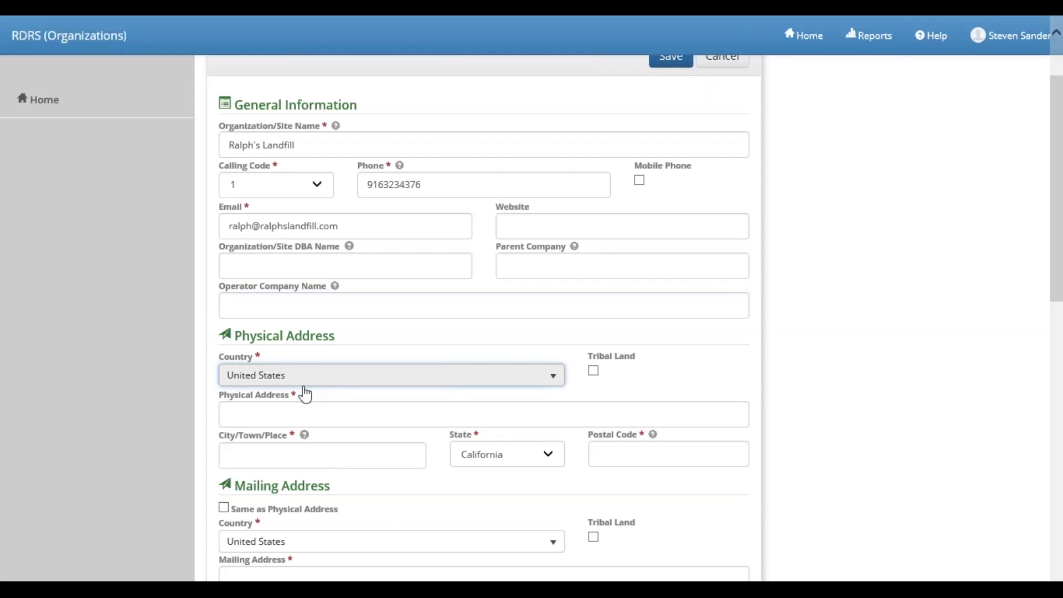
scroll(305, 393, "down", 1)
key("Tab")
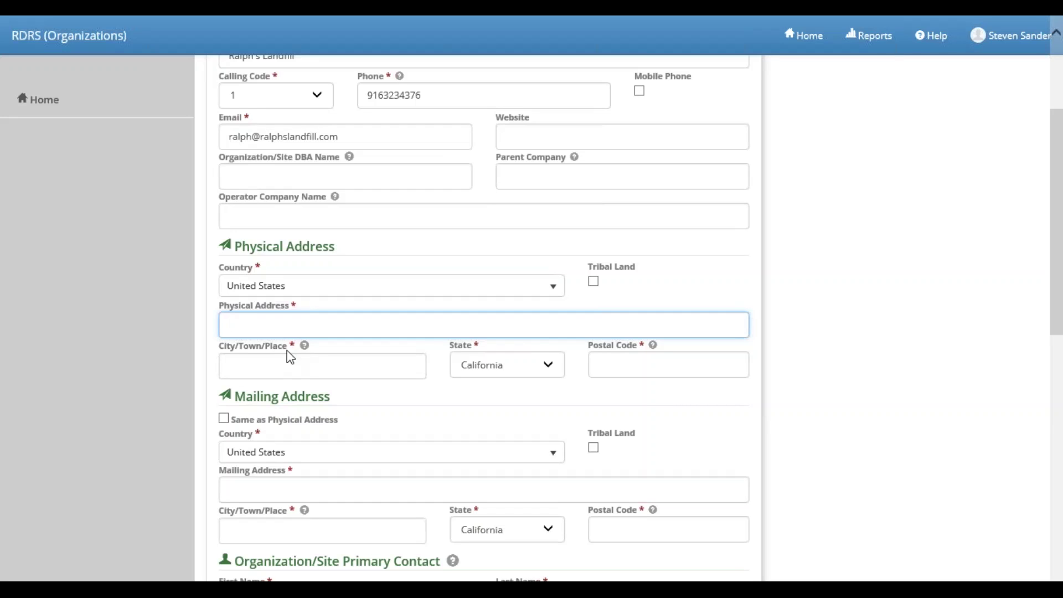
type("1")
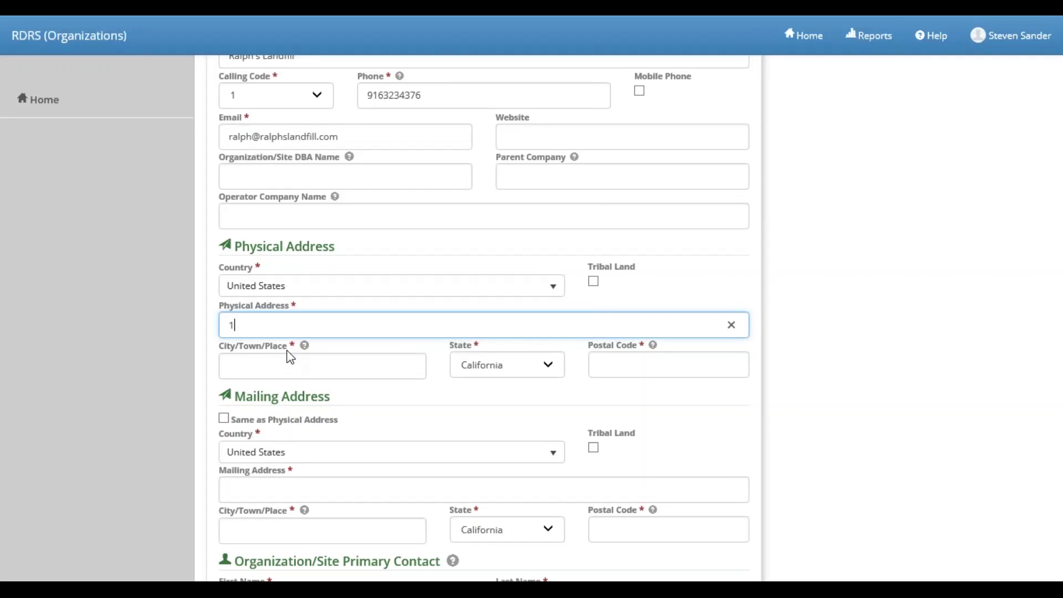
type("001 I St")
left_click(288, 361)
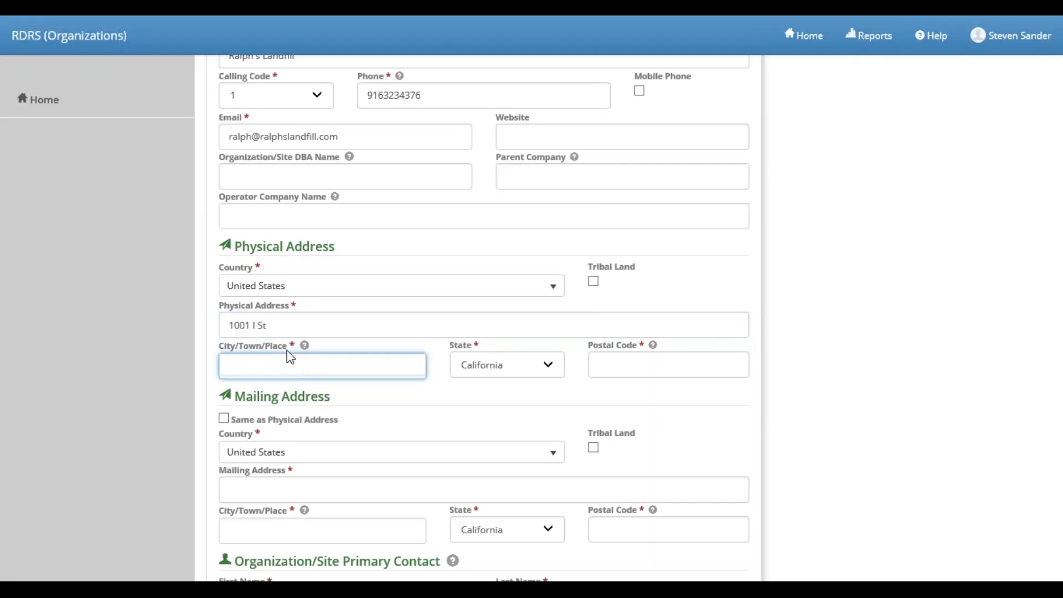
type("S")
type("acram")
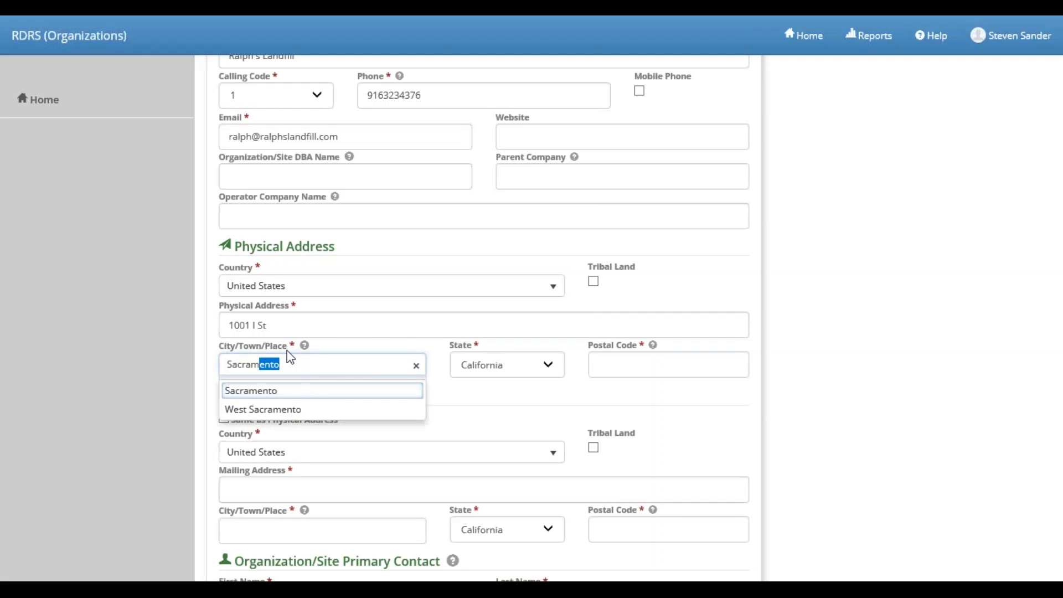
left_click(309, 390)
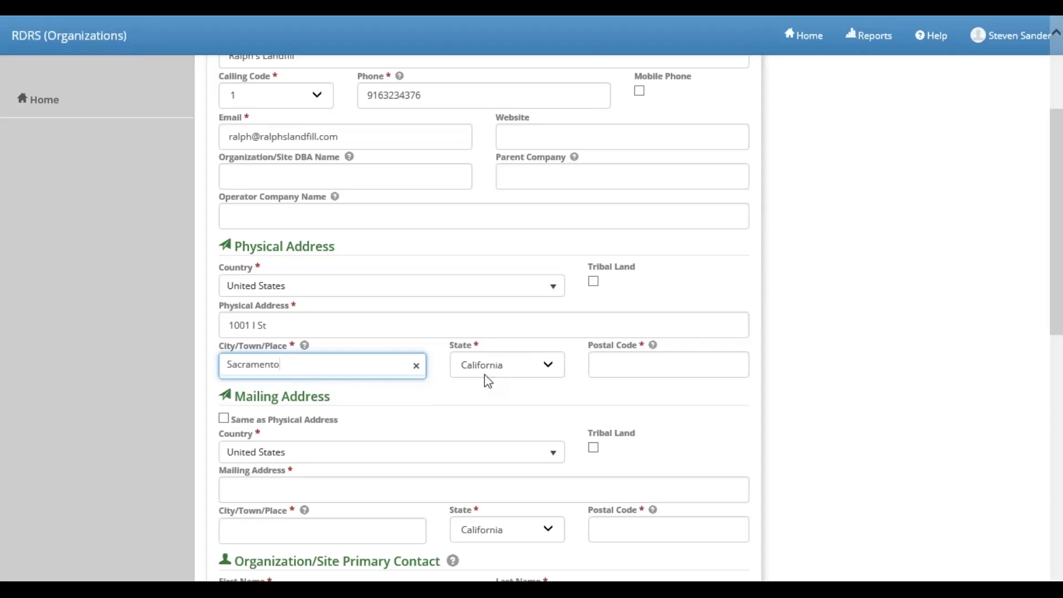
left_click(668, 371)
type("9581")
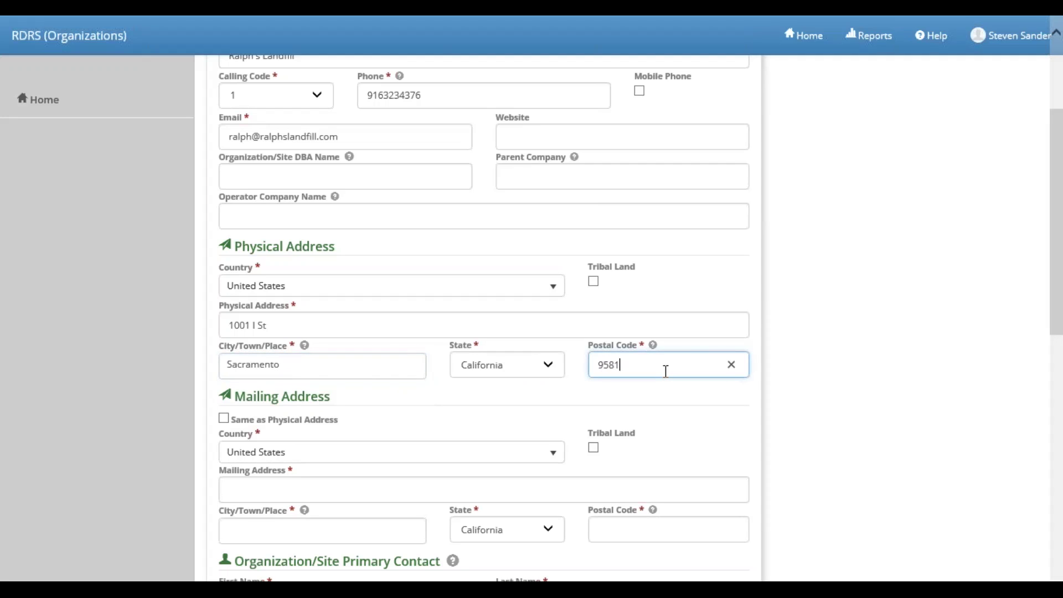
type("4")
left_click(649, 397)
scroll(630, 390, "down", 1)
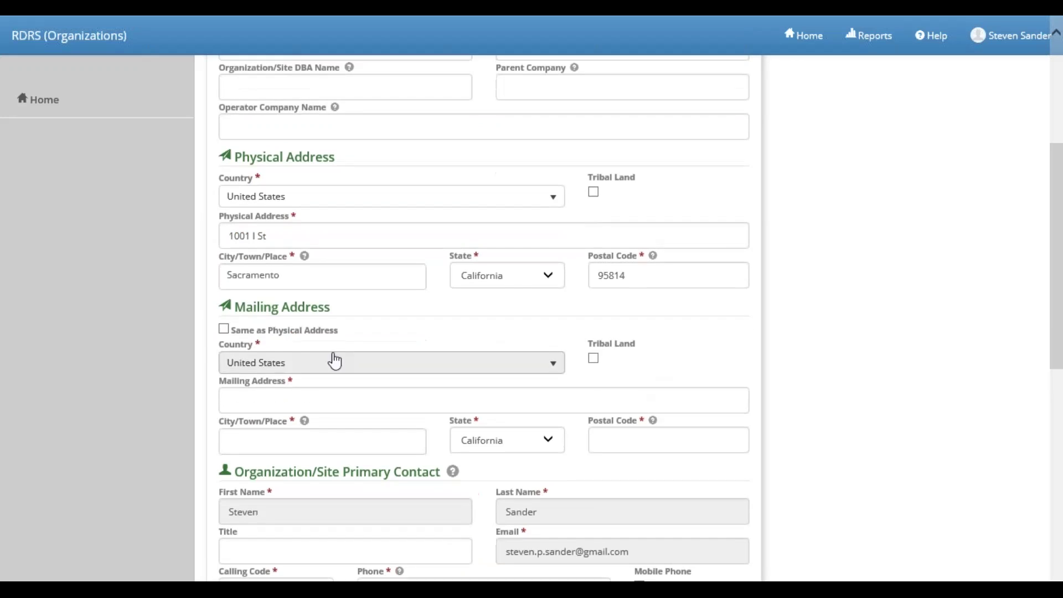
left_click(224, 329)
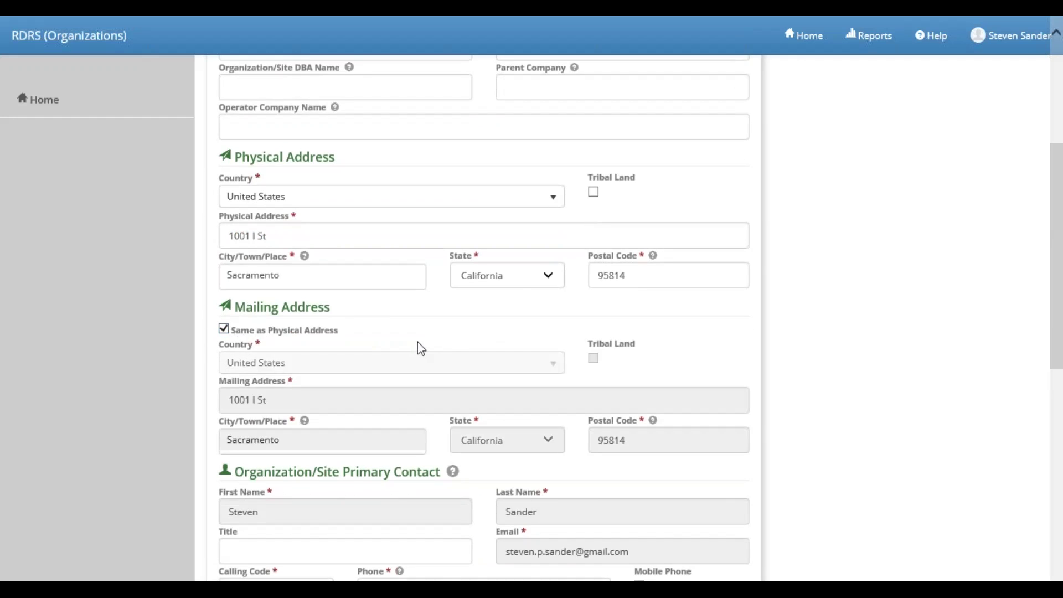
scroll(417, 341, "down", 3)
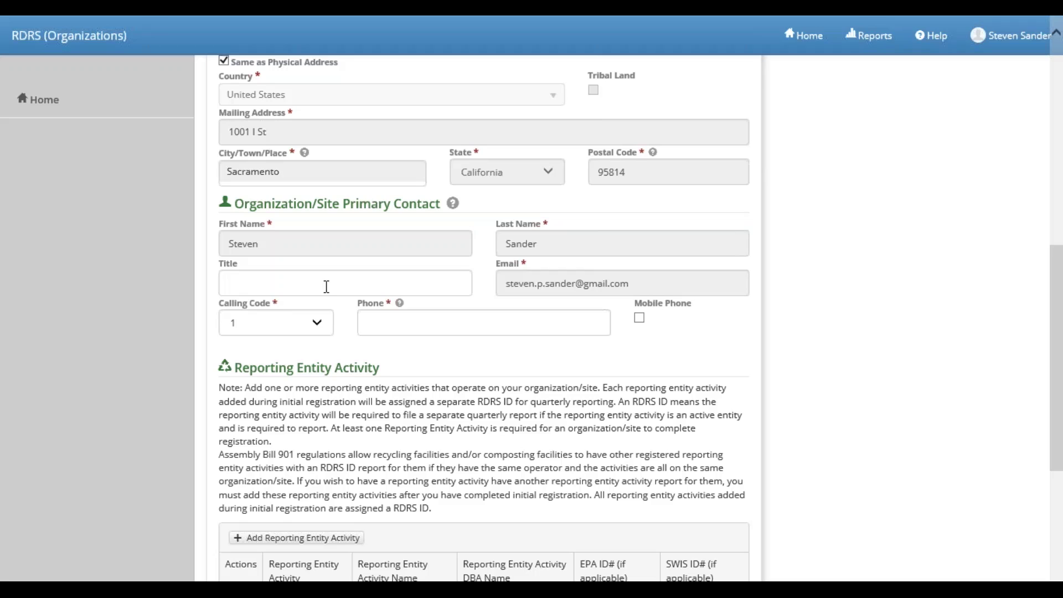
left_click(408, 321)
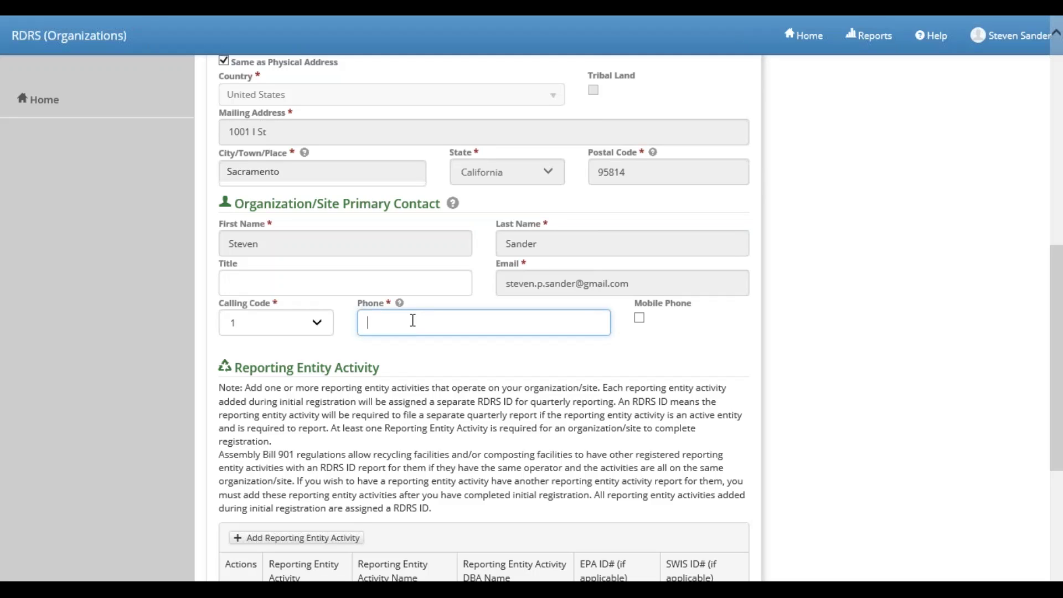
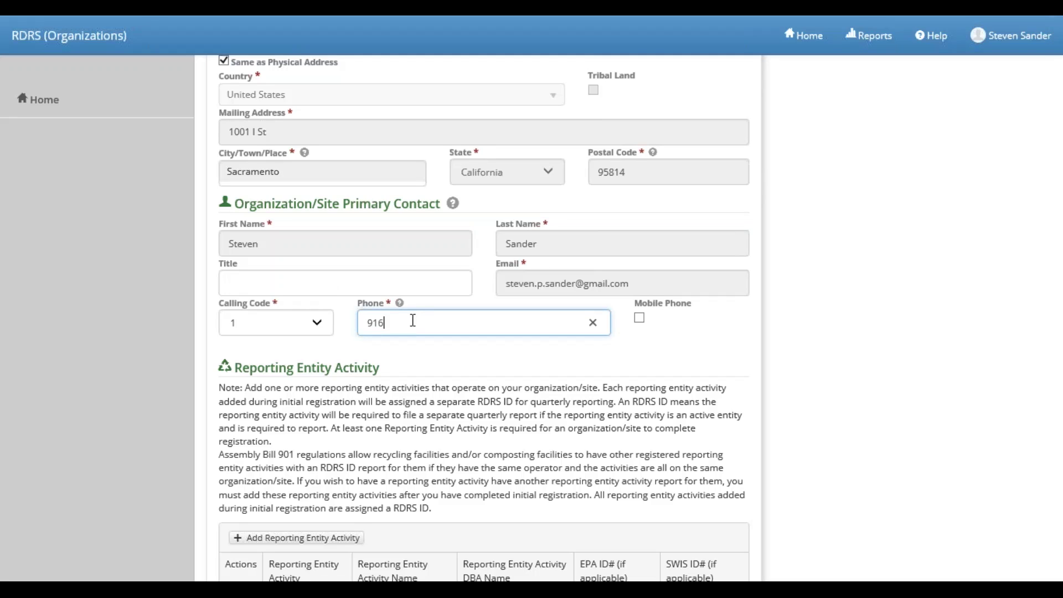
scroll(412, 320, "up", 5)
scroll(333, 250, "down", 5)
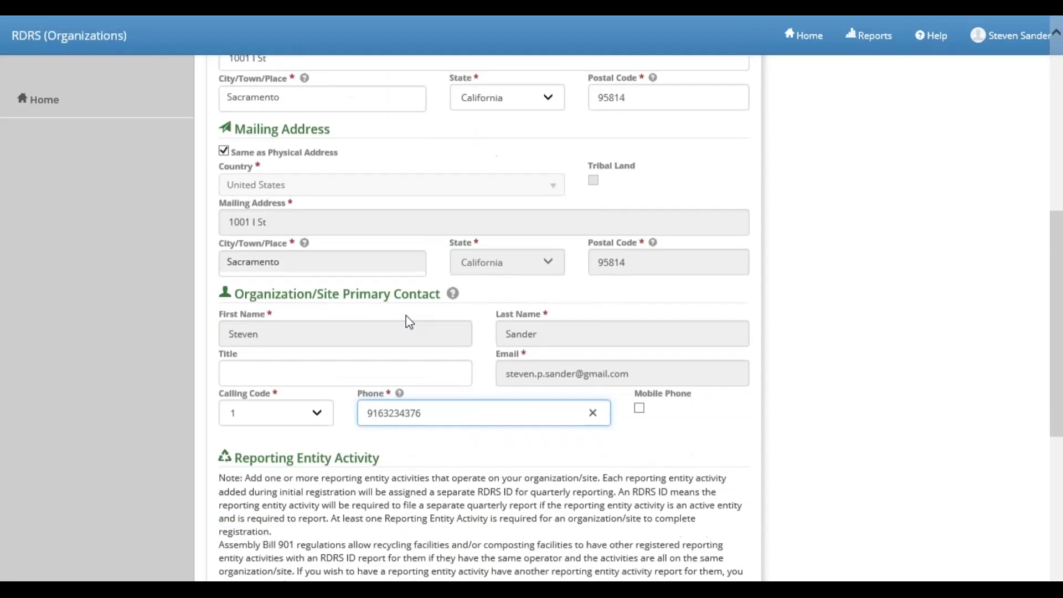
scroll(309, 94, "down", 3)
scroll(309, 93, "up", 3)
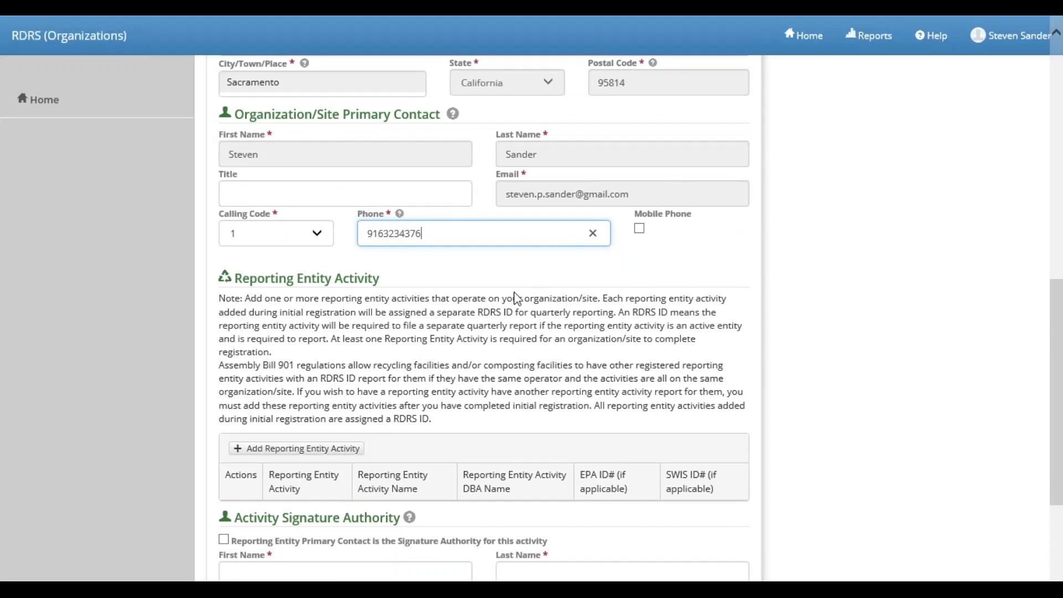
scroll(408, 324, "down", 3)
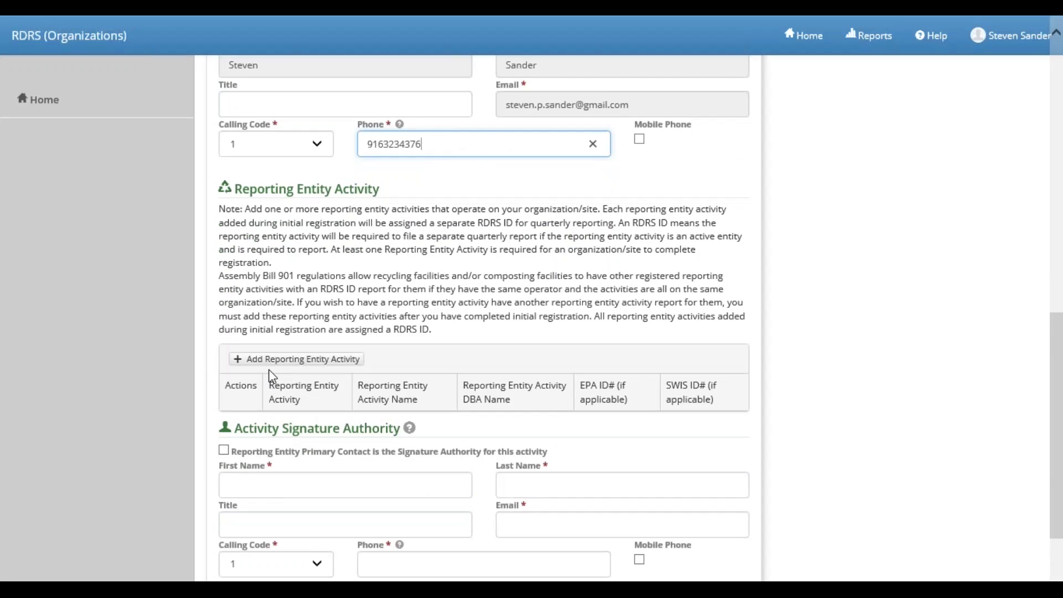
Step: Add and save a Landfill reporting entity activity named Ralph's Landfill
left_click(255, 365)
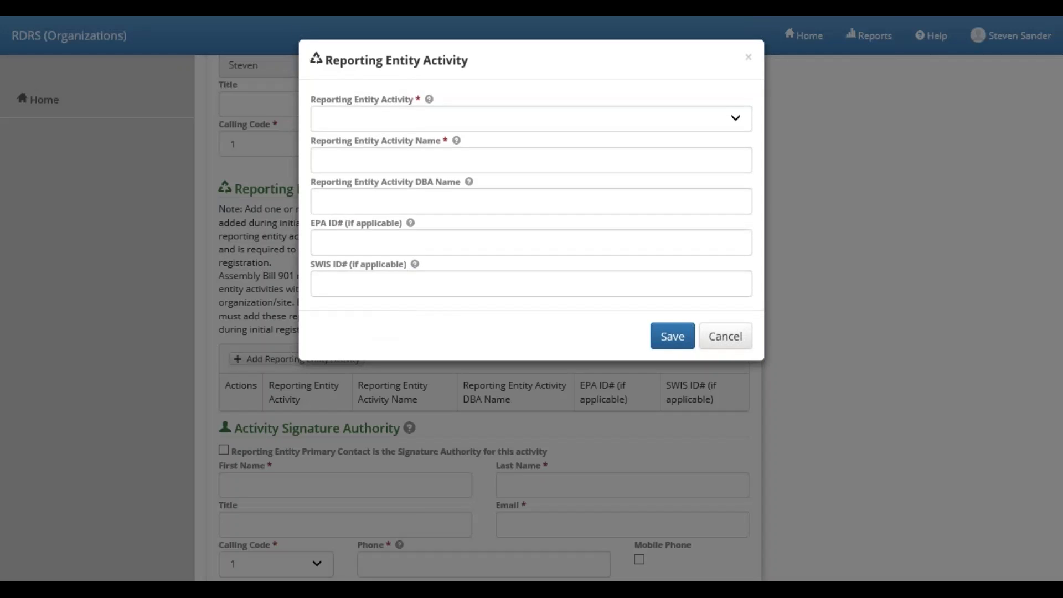
left_click(373, 124)
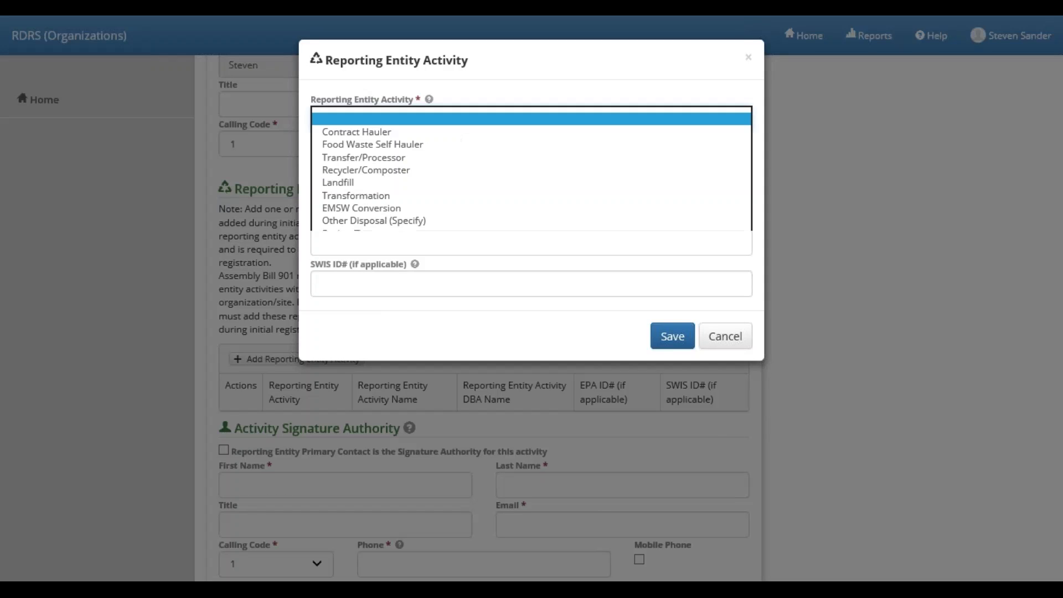
left_click(362, 186)
left_click(531, 159)
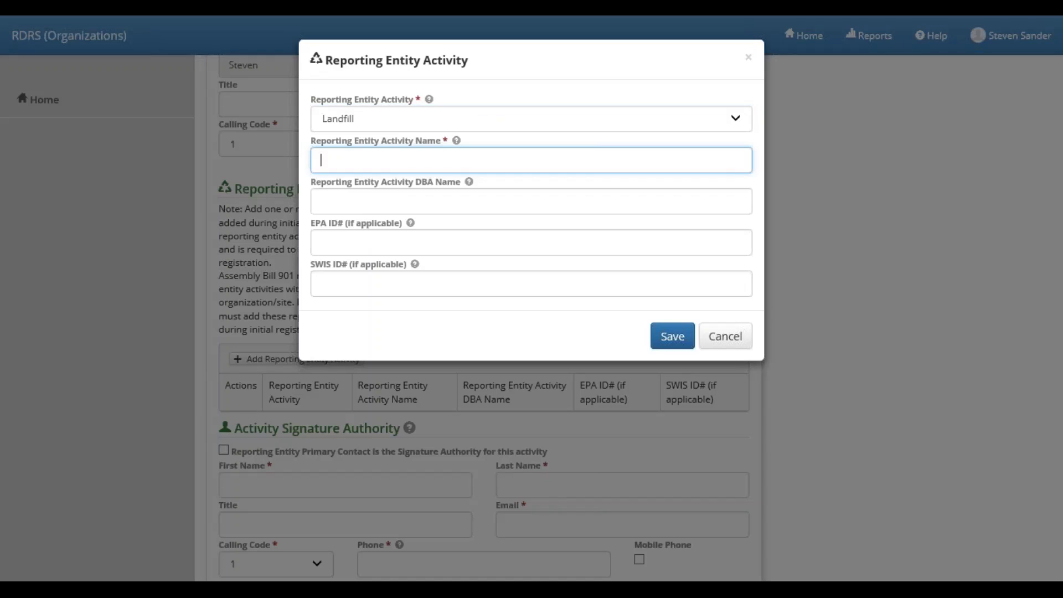
type("Ralph's Landfill")
left_click(330, 285)
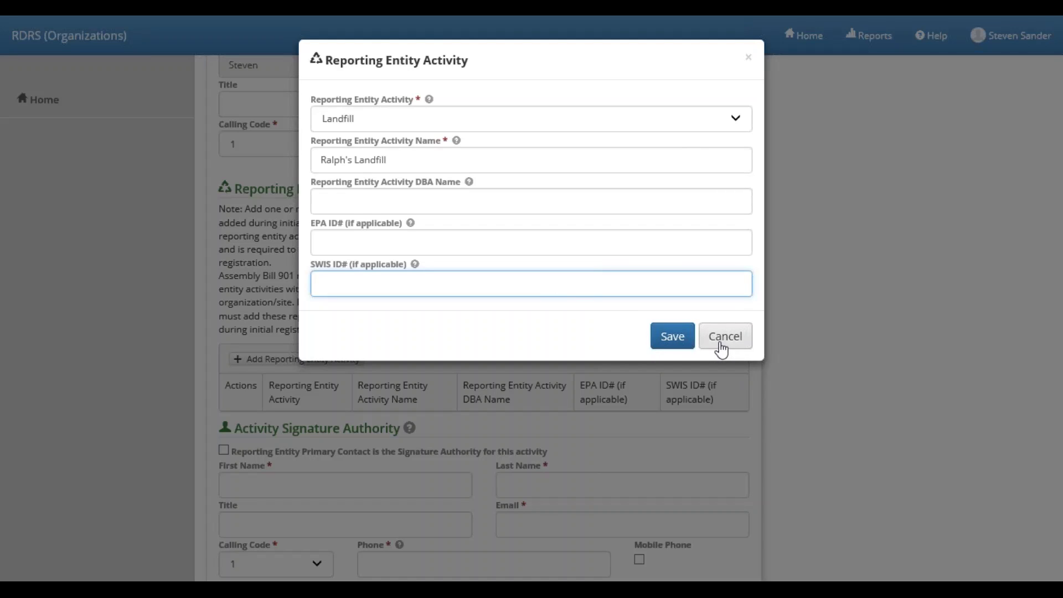
left_click(674, 337)
scroll(343, 373, "down", 2)
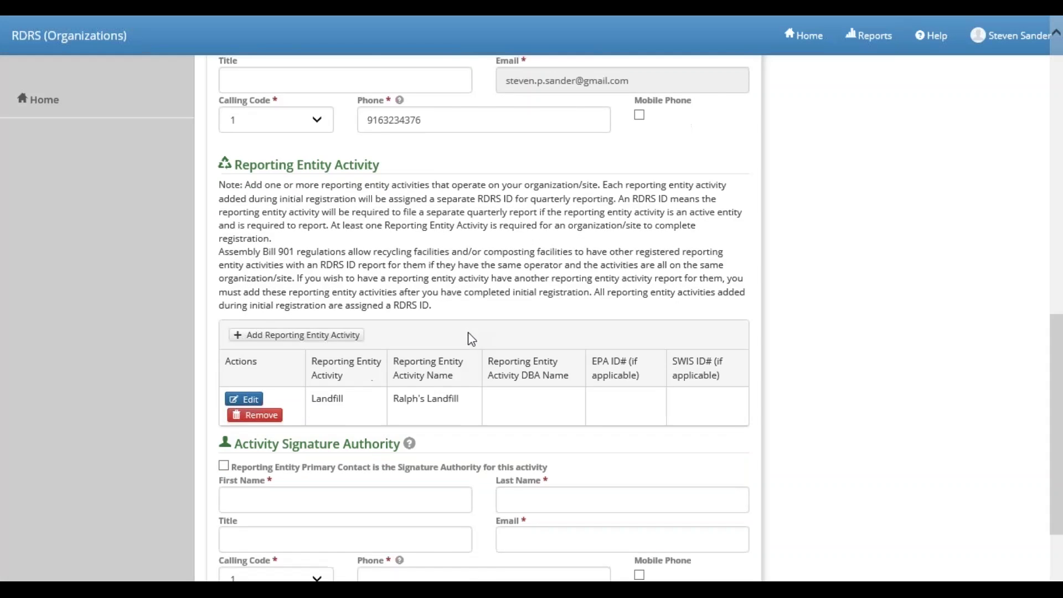
scroll(342, 374, "down", 3)
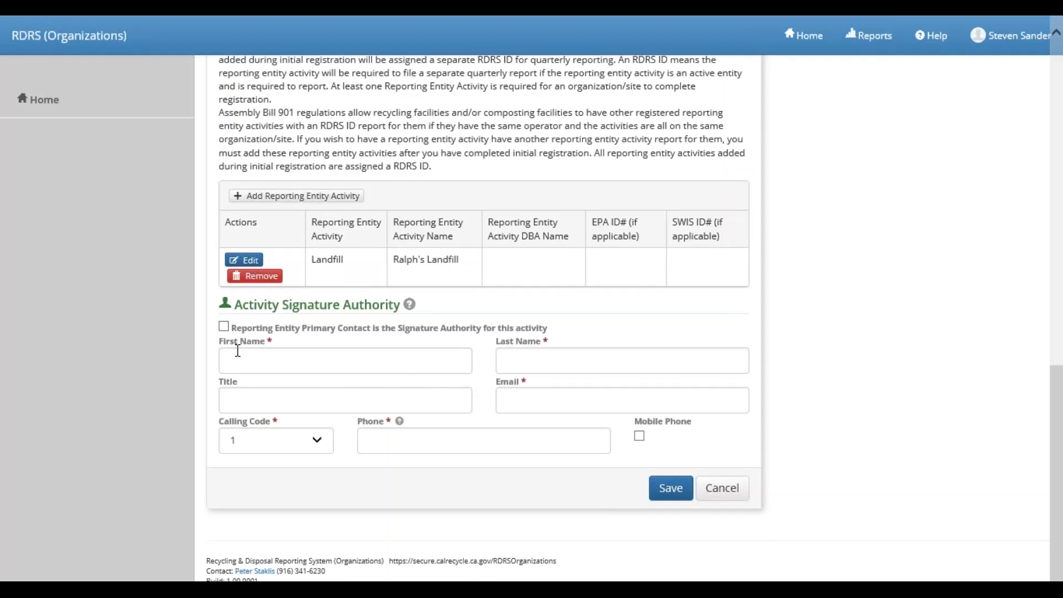
Step: Make the primary contact the signature authority and submit the registration
left_click(224, 328)
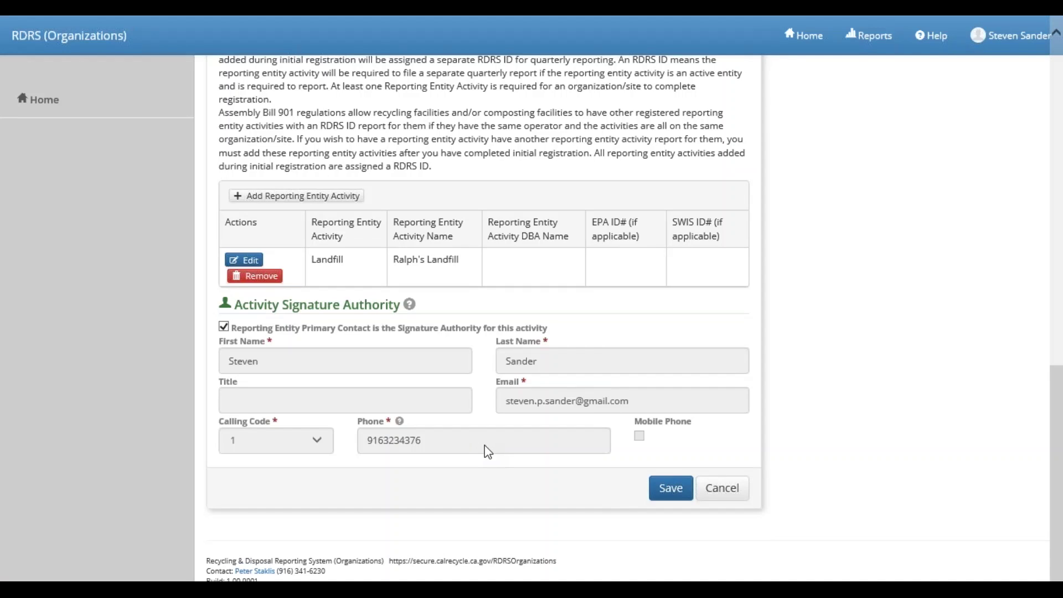
left_click(675, 492)
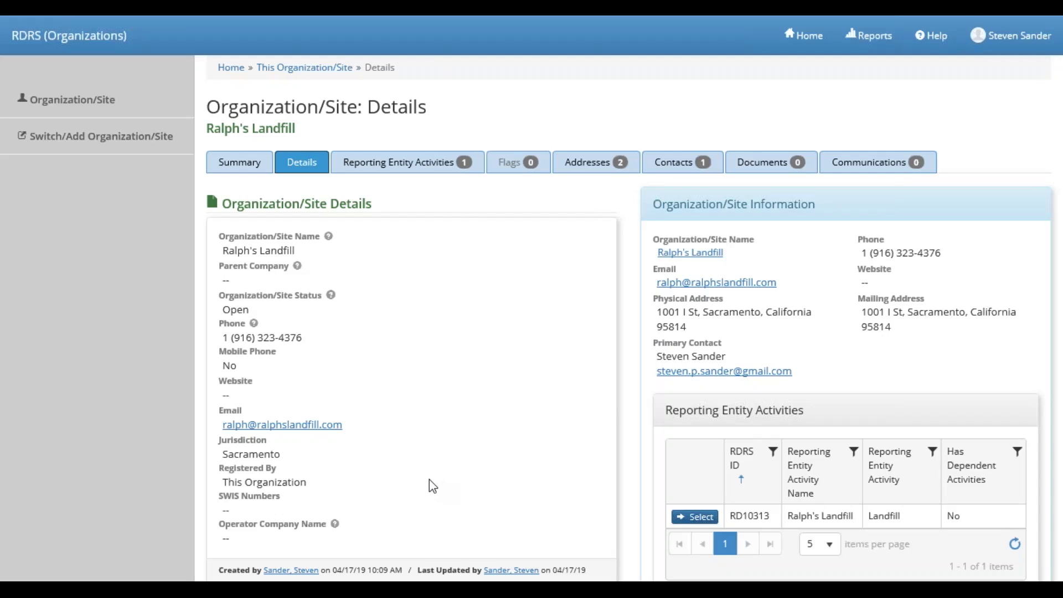
scroll(429, 480, "down", 3)
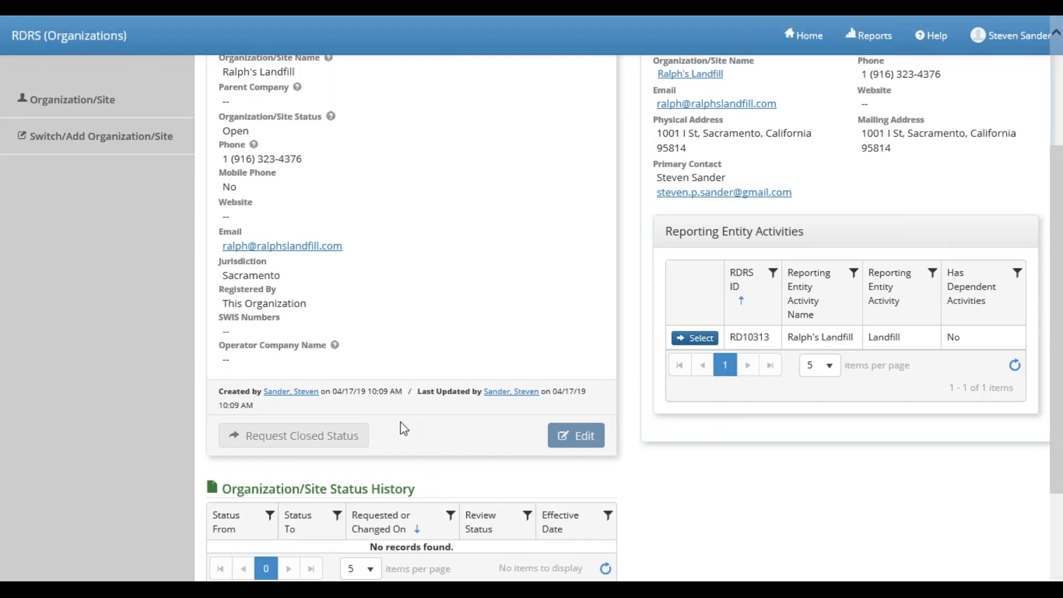
scroll(400, 423, "up", 3)
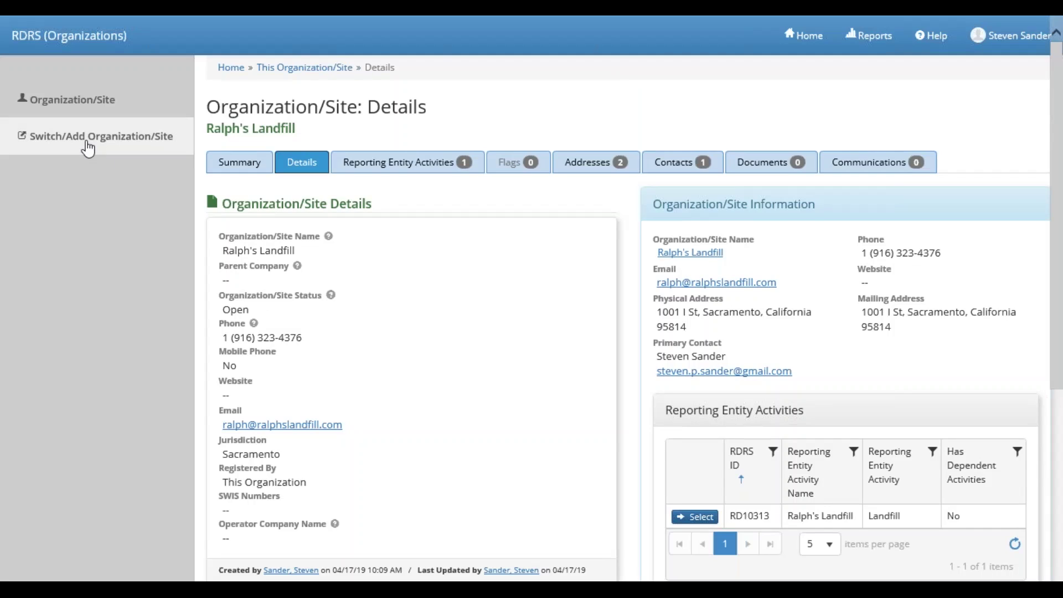